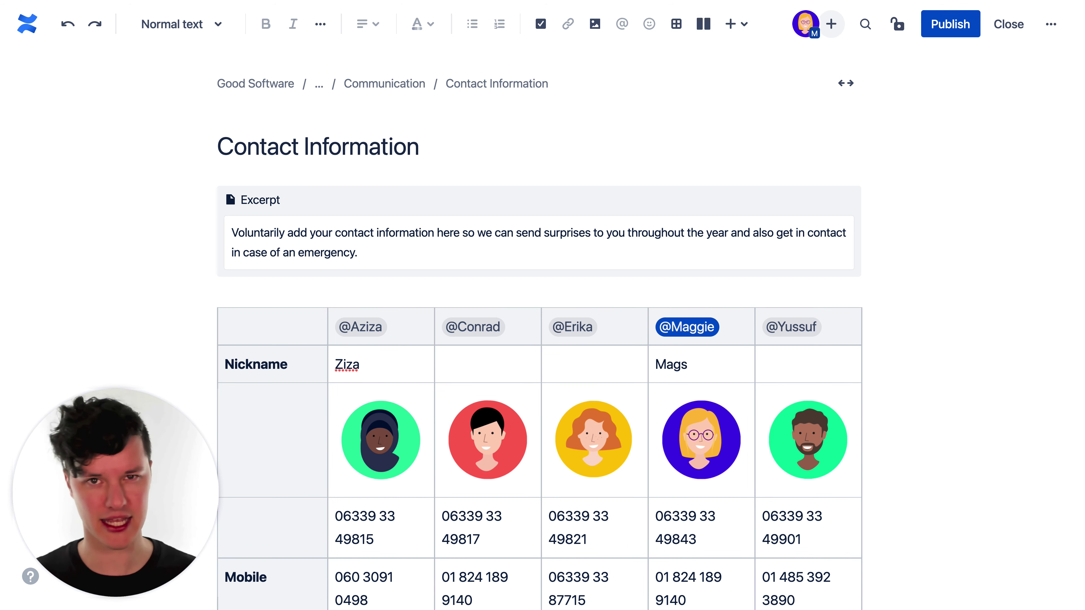
Relabel the contact rows as Office Phone, Mobile Phone and Work Email.
left_click(265, 402)
type("Pictur")
type("Office Phone")
scroll(277, 434, "down", 3)
left_click(277, 434)
type("Phone")
scroll(285, 488, "down", 4)
left_click(282, 388)
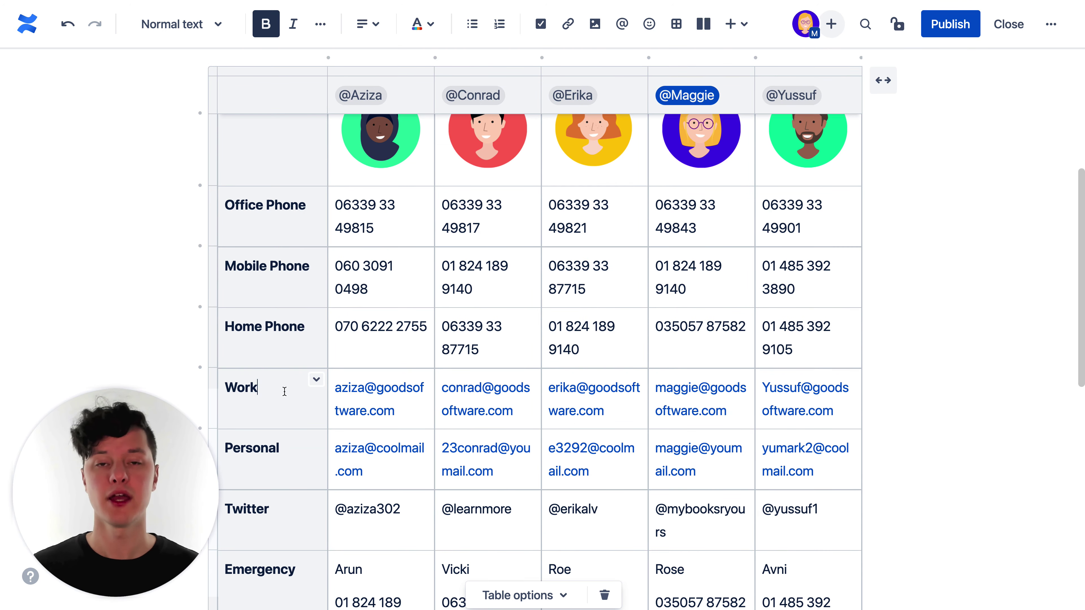
type("Email")
left_click(287, 448)
type("Emai")
Rename the Diet and Allergies rows to Dietary Preferences and Allergy Concerns, and extend the packages label.
scroll(246, 484, "down", 3)
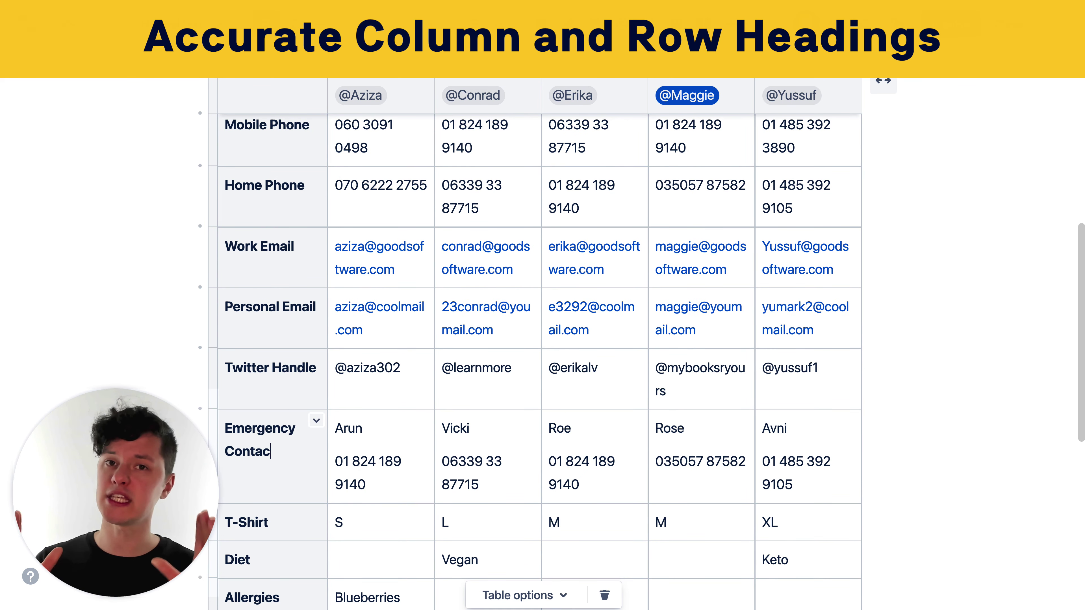
scroll(274, 387, "down", 5)
left_click(265, 322)
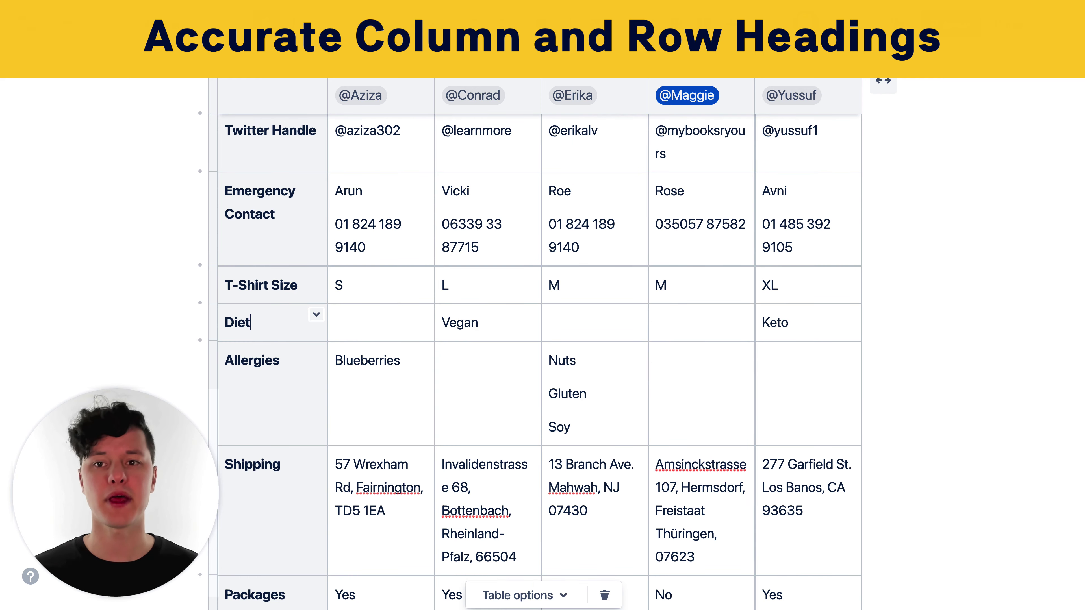
type("ary Preferences")
left_click(293, 383)
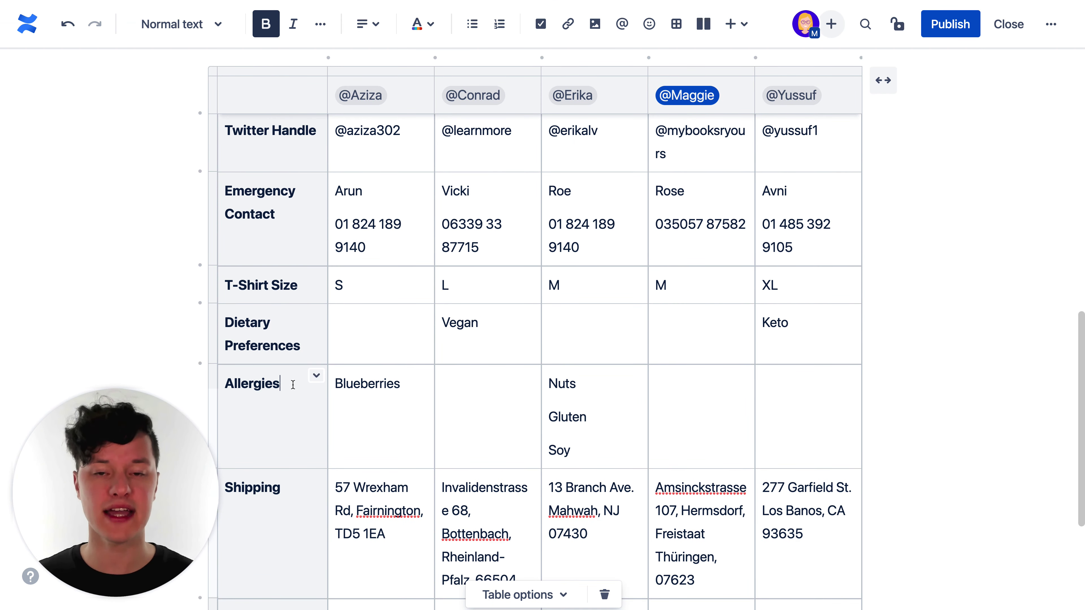
type("Concerns")
scroll(296, 362, "down", 3)
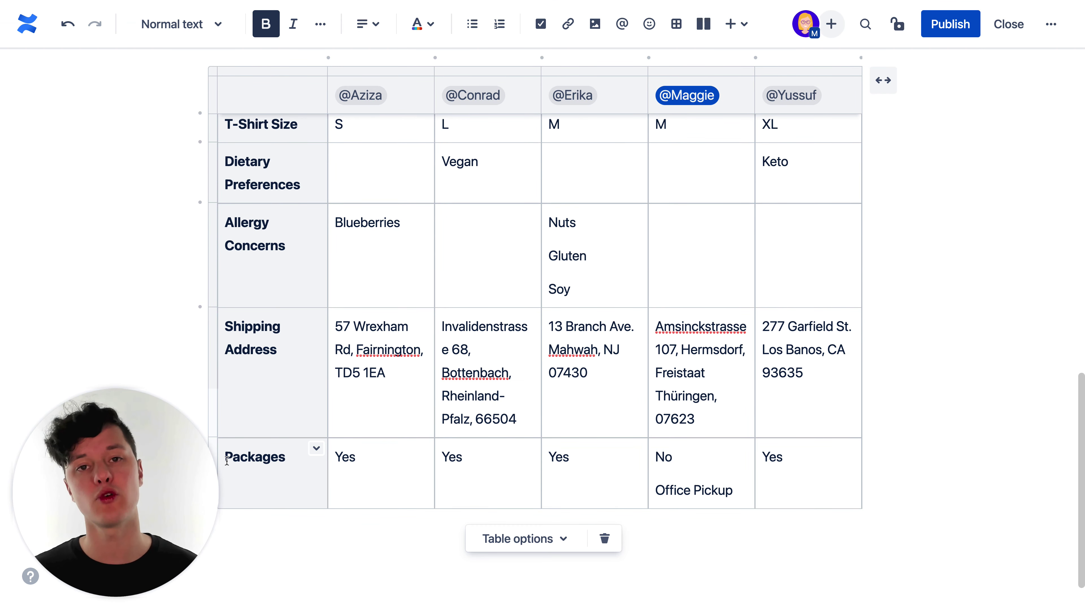
type("in")
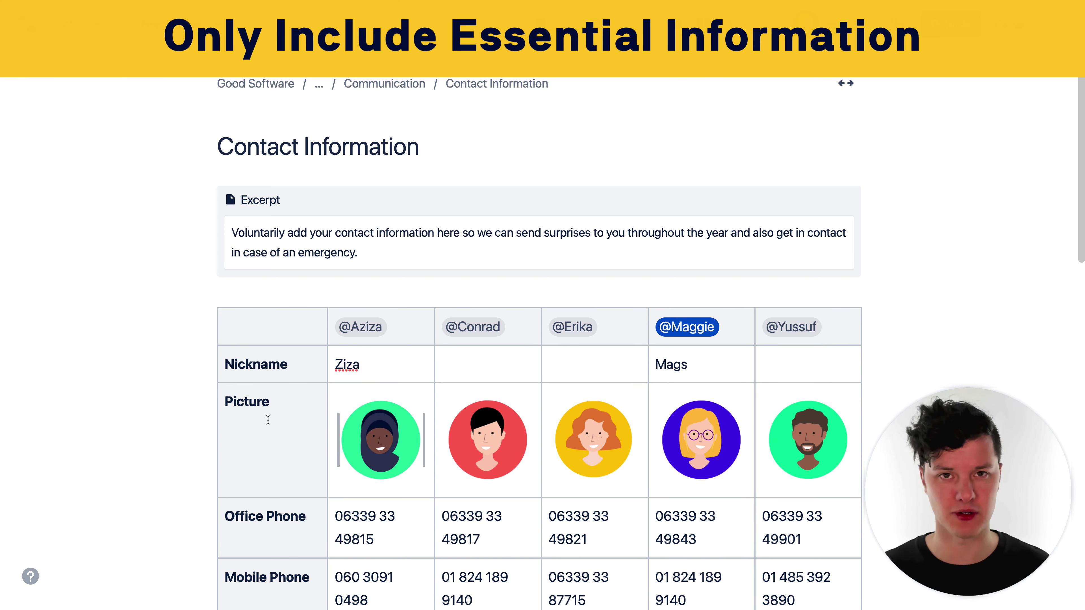
Delete the Picture row, then the Nickname row, from the contact table.
left_click(196, 440)
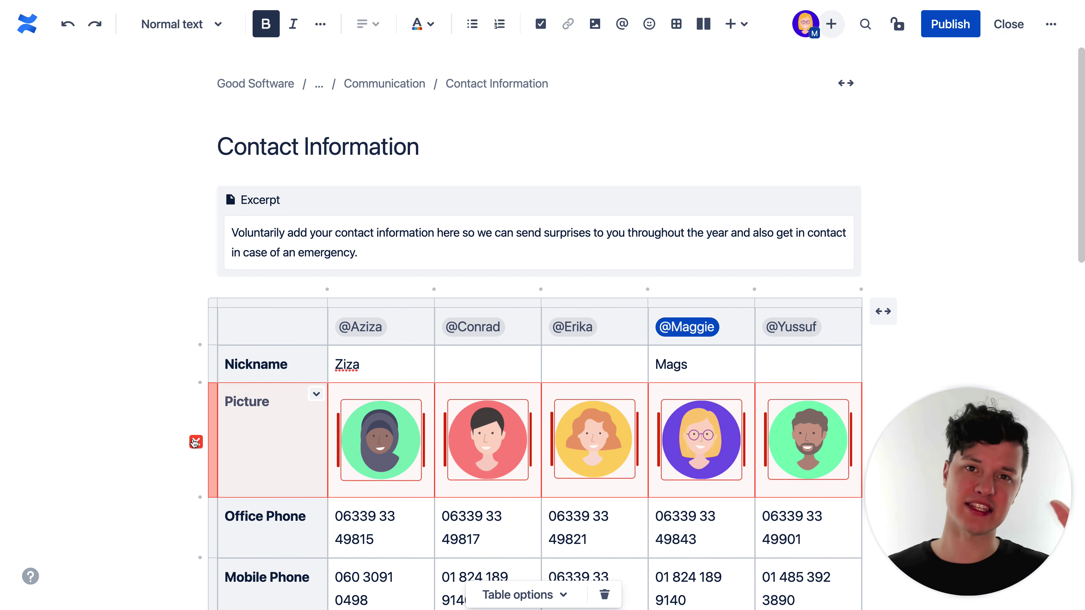
left_click(195, 443)
left_click(199, 367)
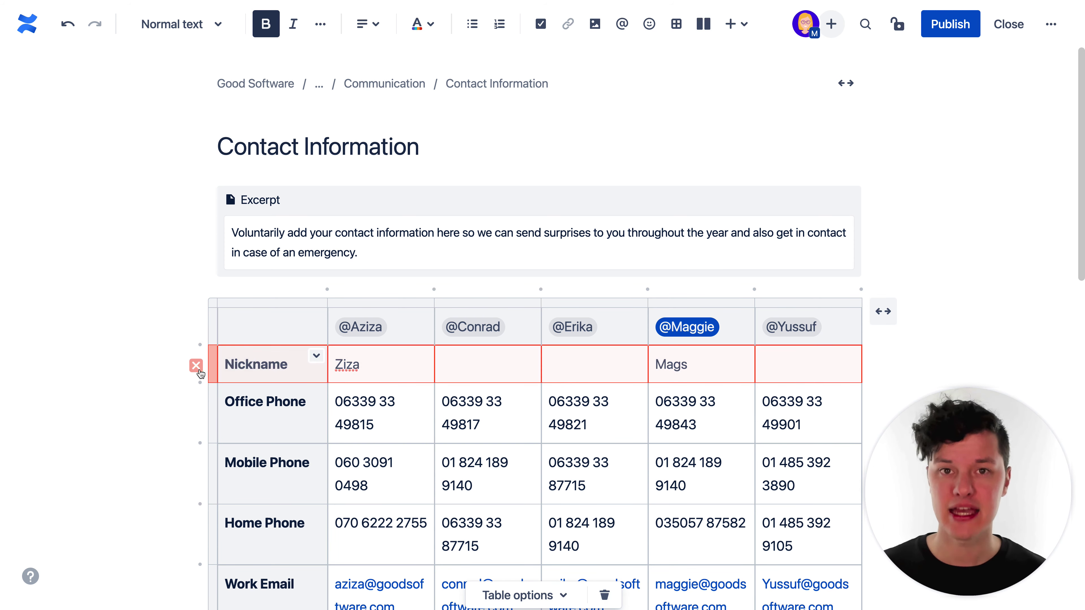
left_click(196, 367)
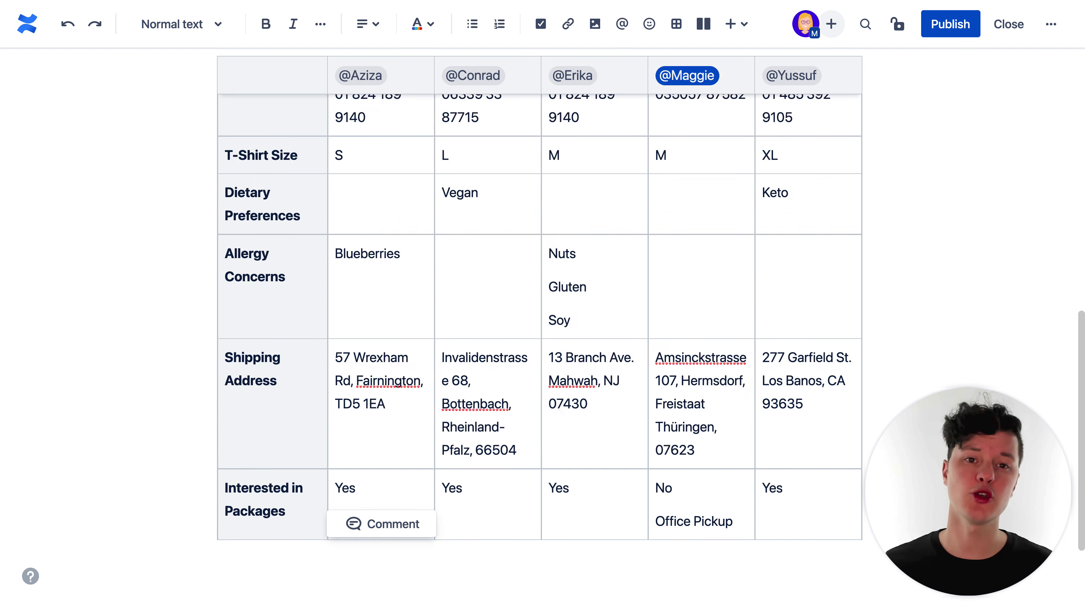
Turn three package answers into emoji: green checks for the two Yes cells, a red cross for No.
scroll(352, 402, "down", 2)
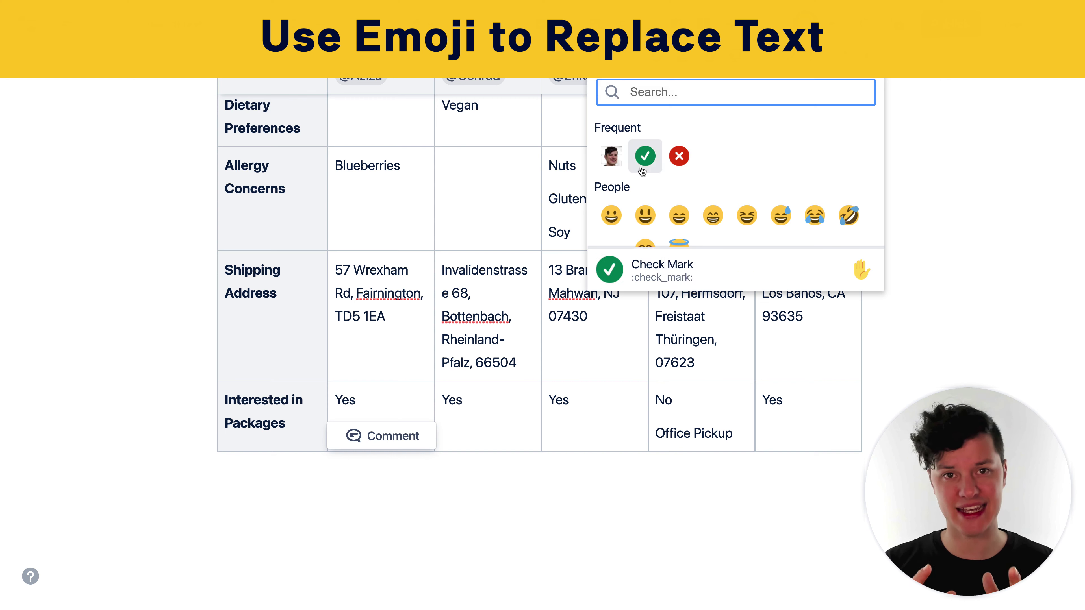
left_click(644, 123)
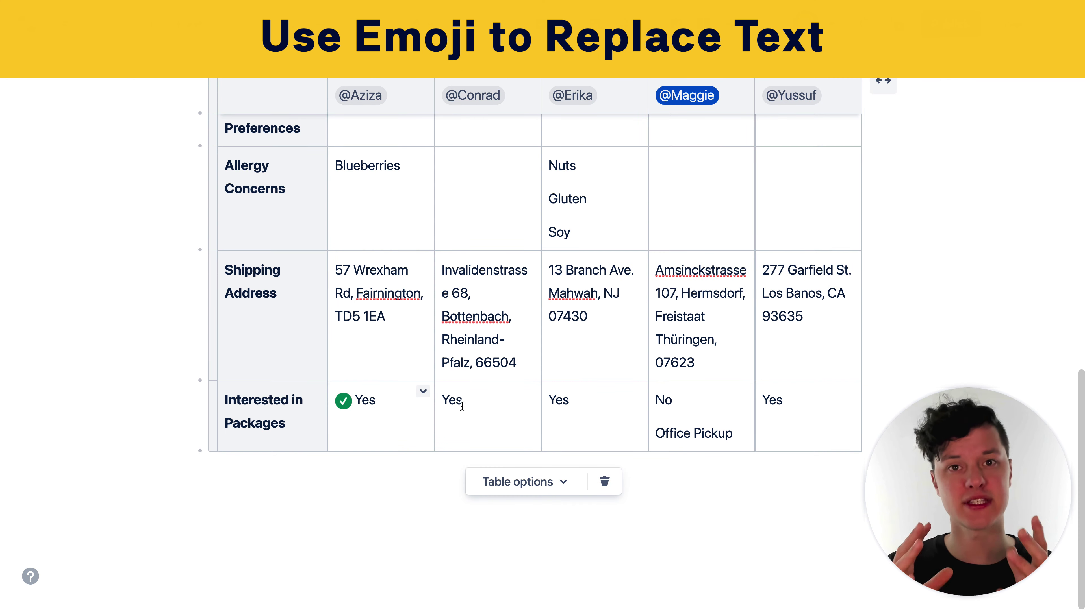
key("BackSpace")
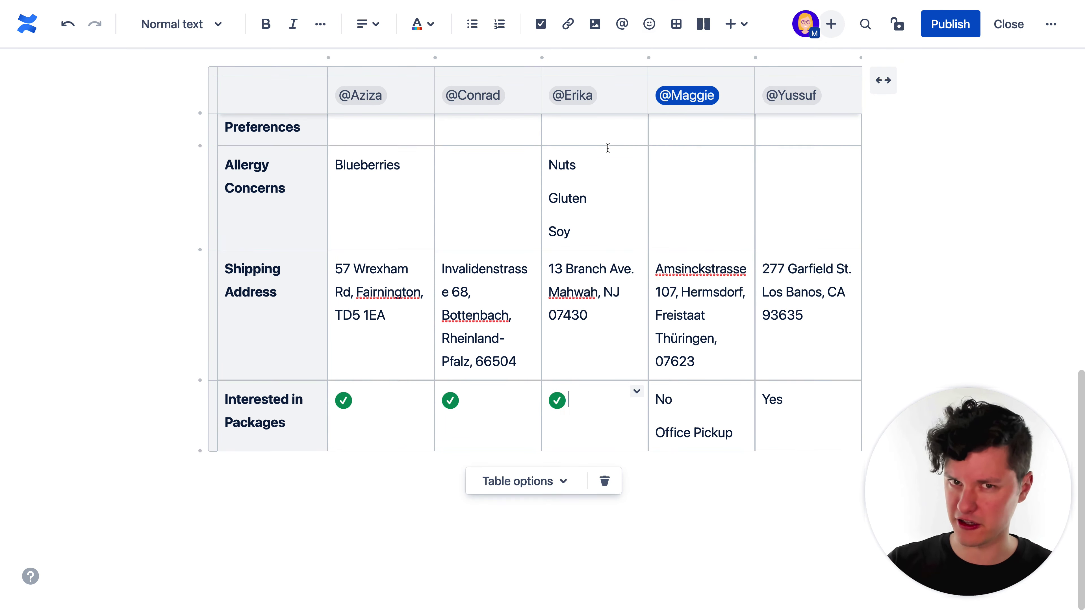
double_click(664, 400)
key("BackSpace")
left_click(649, 24)
left_click(678, 152)
double_click(773, 401)
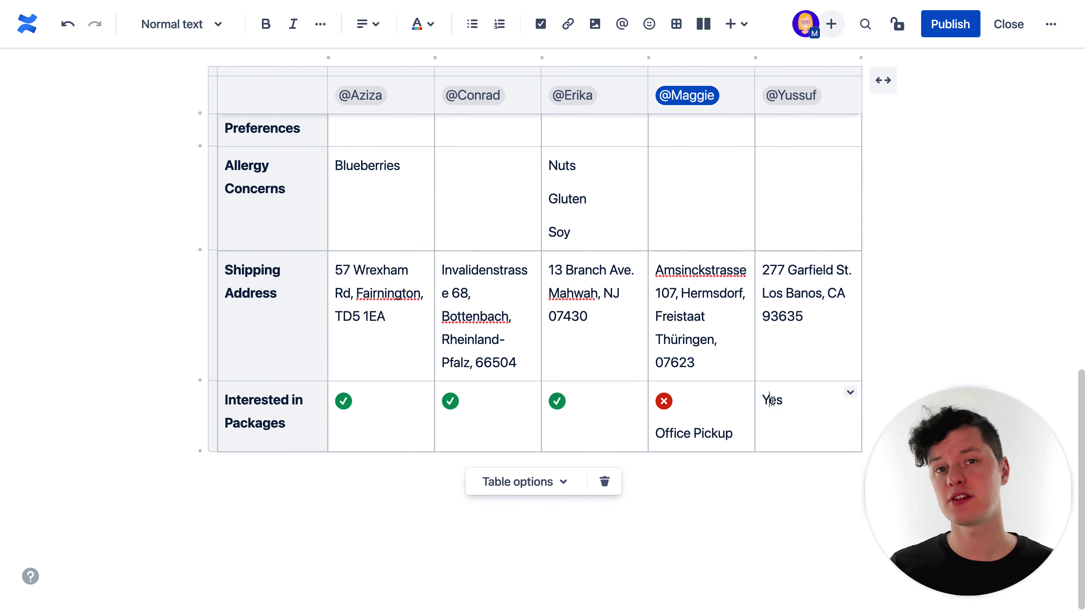
key("BackSpace")
left_click(649, 24)
left_click(610, 155)
scroll(988, 298, "up", 15)
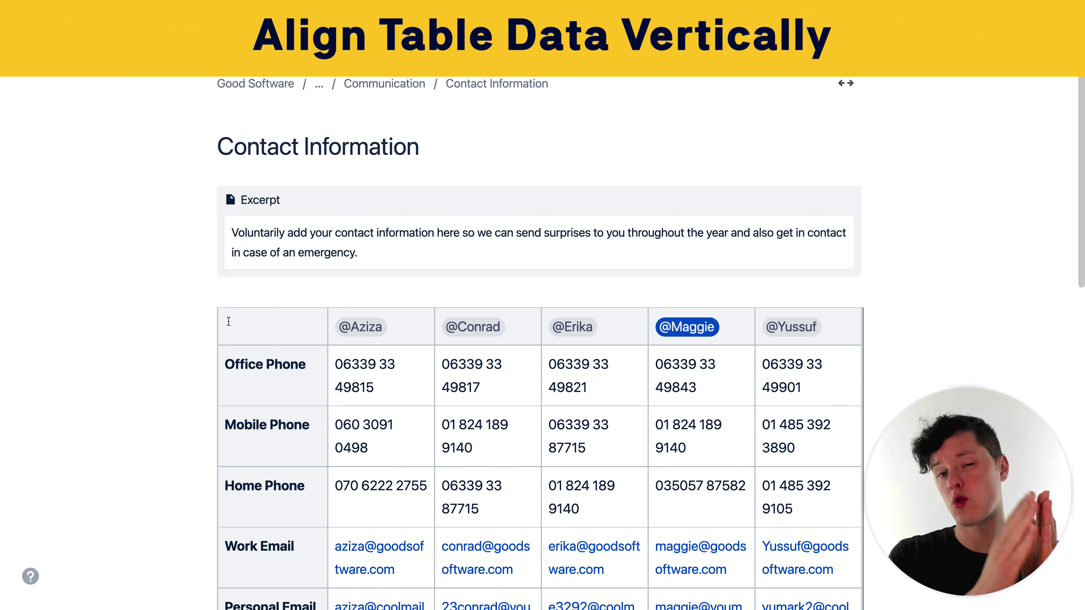
Select the entire contact table to prepare it for transposing.
left_click(221, 307)
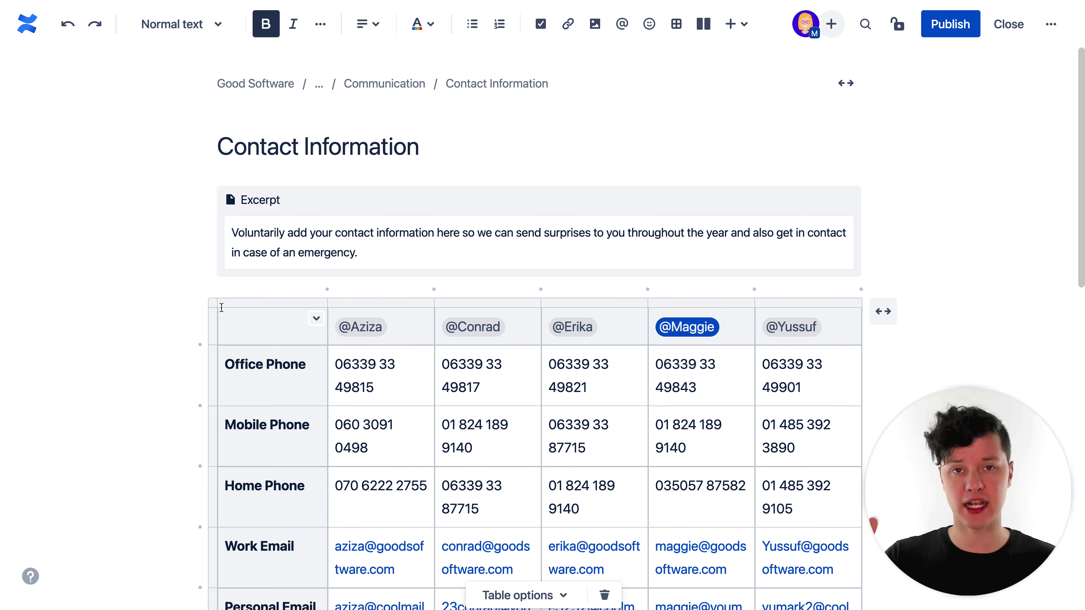
left_click(222, 308)
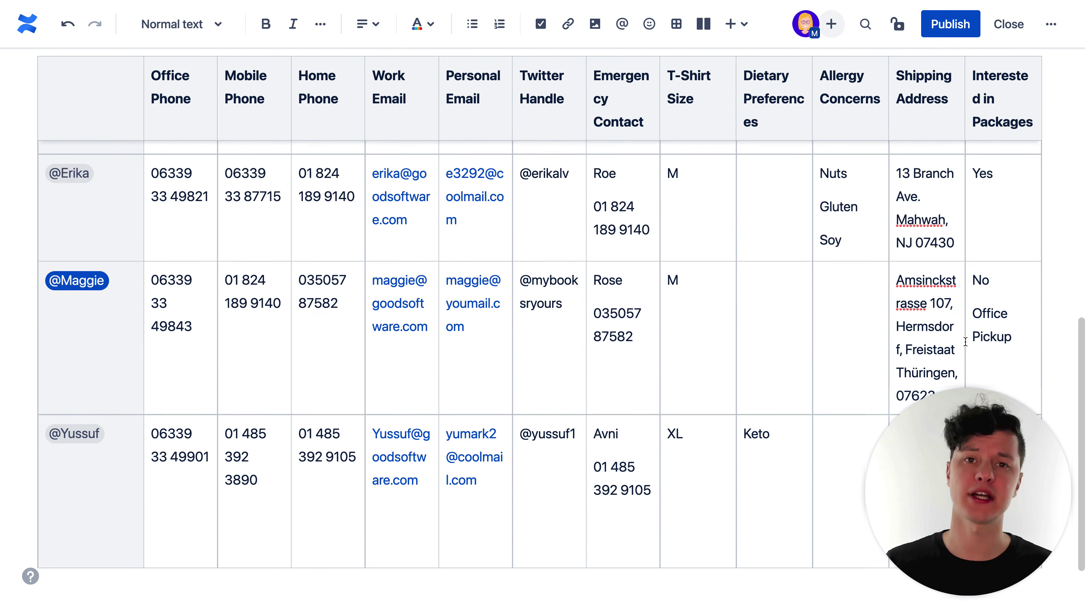
scroll(965, 342, "up", 15)
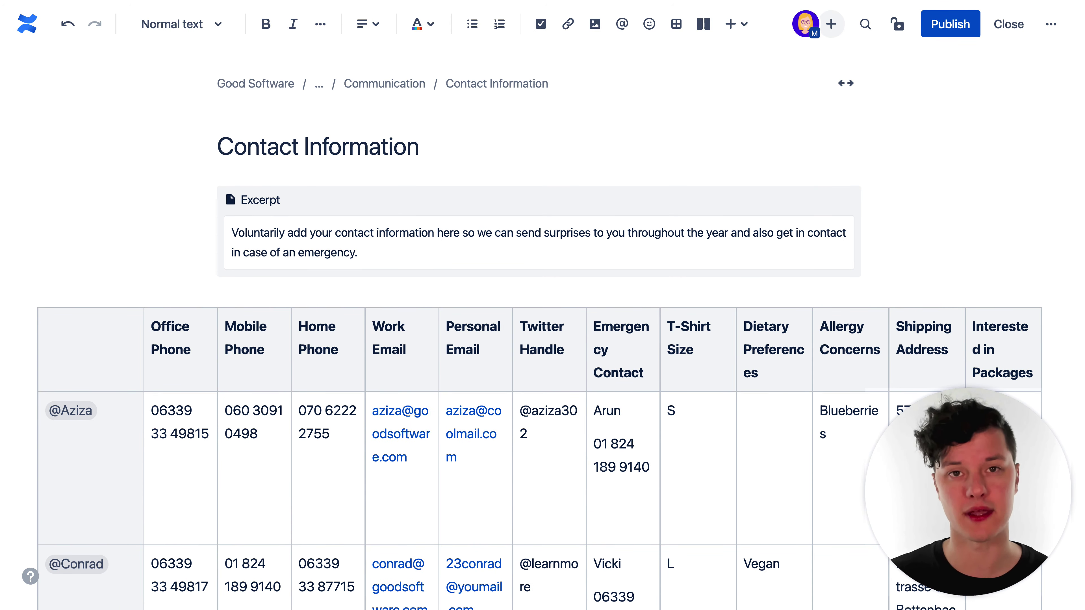
scroll(538, 342, "down", 15)
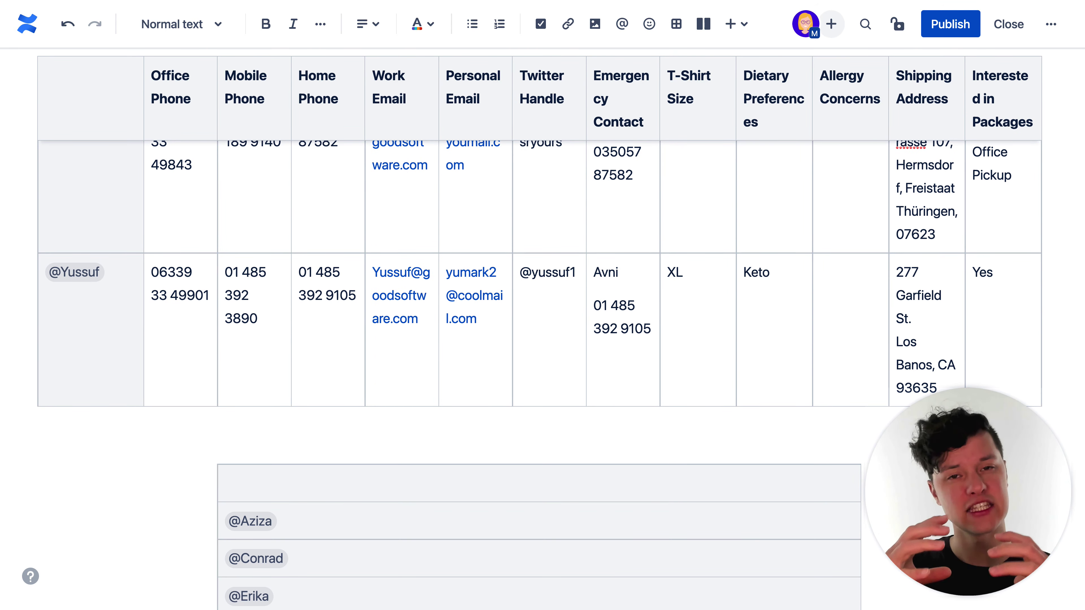
Add a 'Care Package Information' level-2 heading above the new table.
type("Care Package Information")
key("ctrl+alt+2")
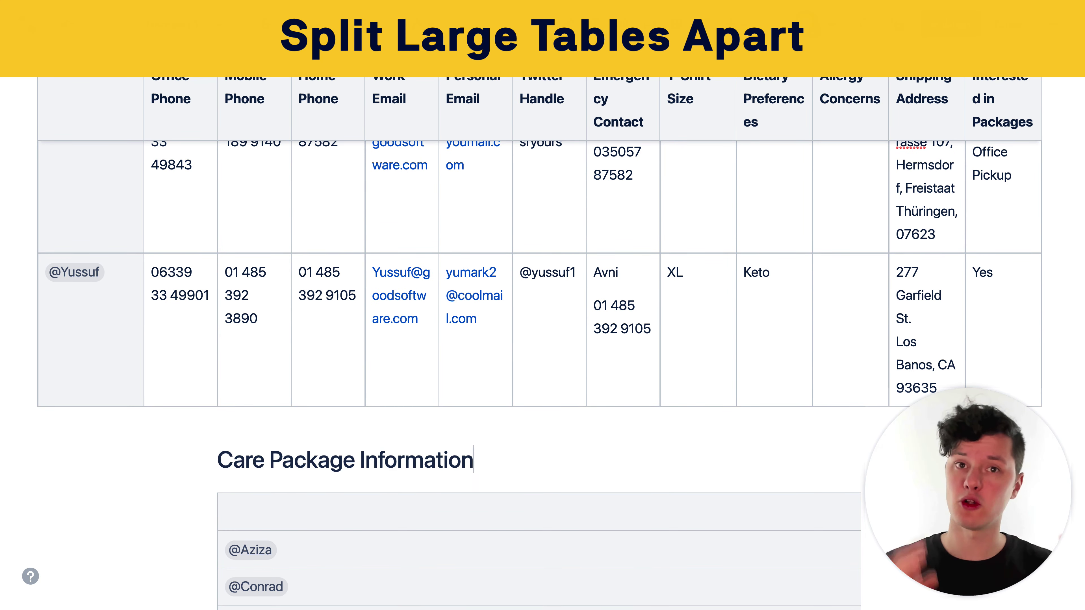
scroll(693, 386, "up", 15)
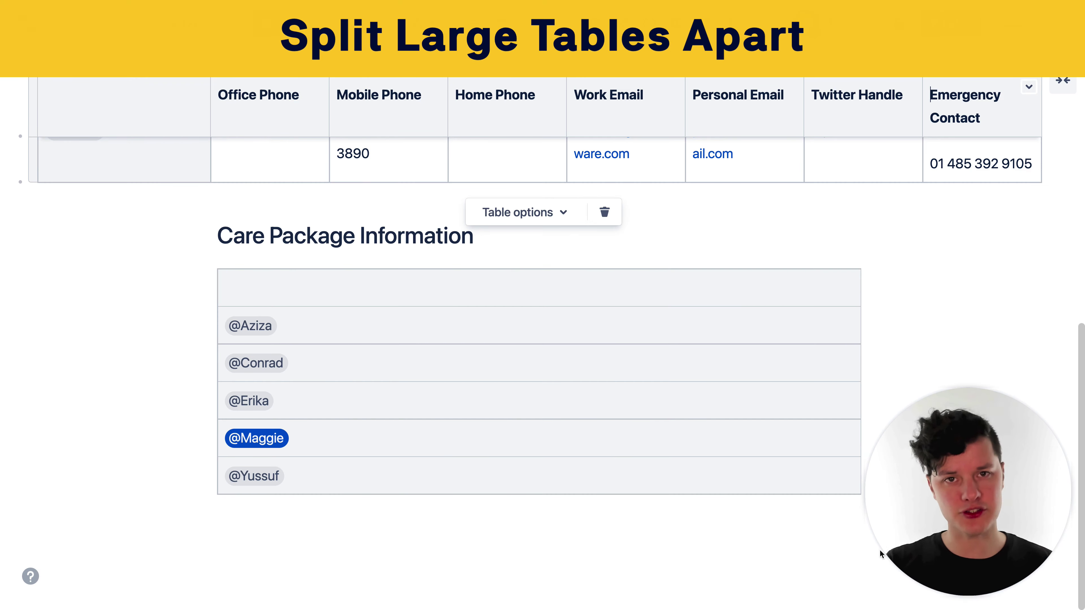
left_click(850, 298)
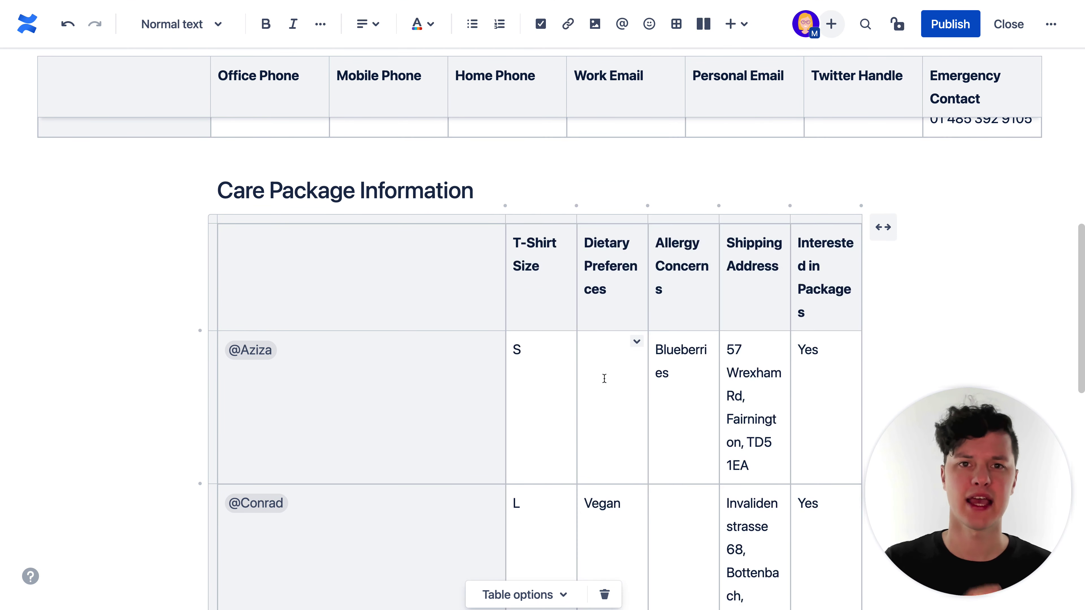
Add a 'Contact Information' level-1 heading on the empty line below the excerpt.
scroll(534, 324, "down", 6)
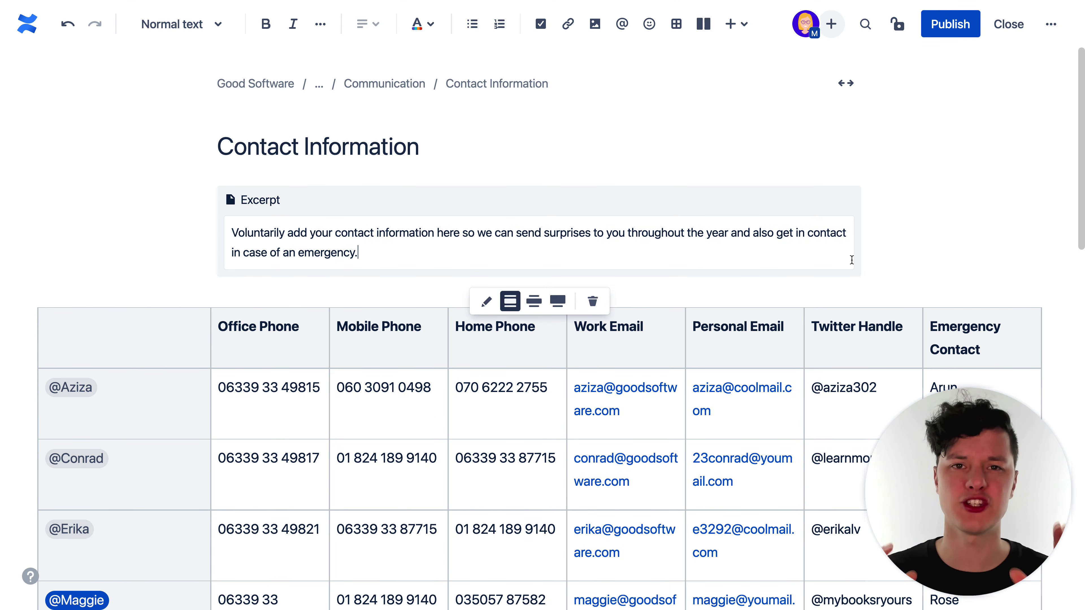
left_click(266, 305)
type("Contact Information")
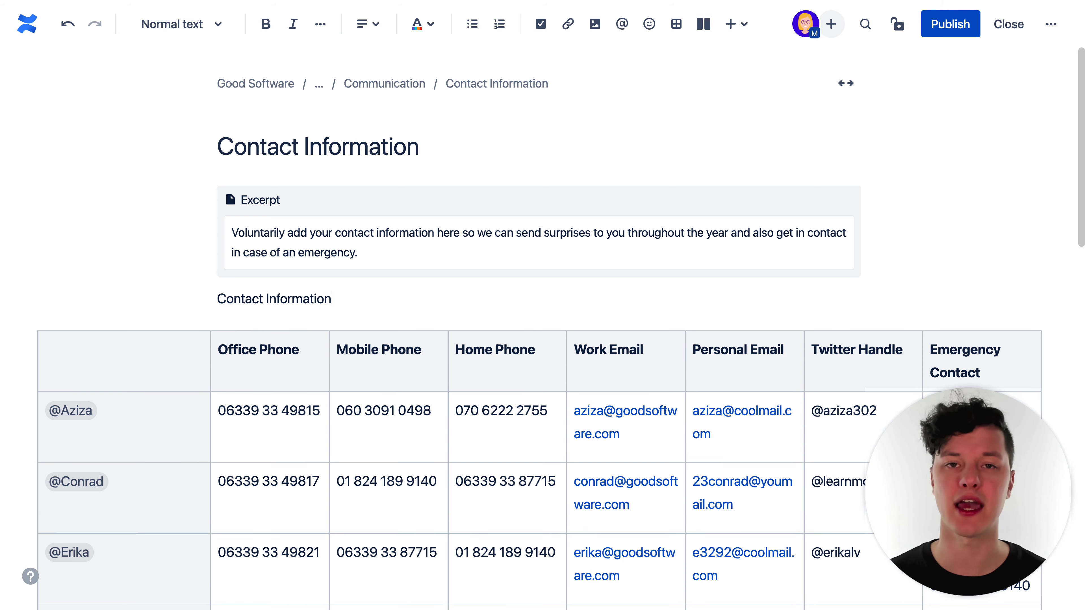
key("ctrl+alt+1")
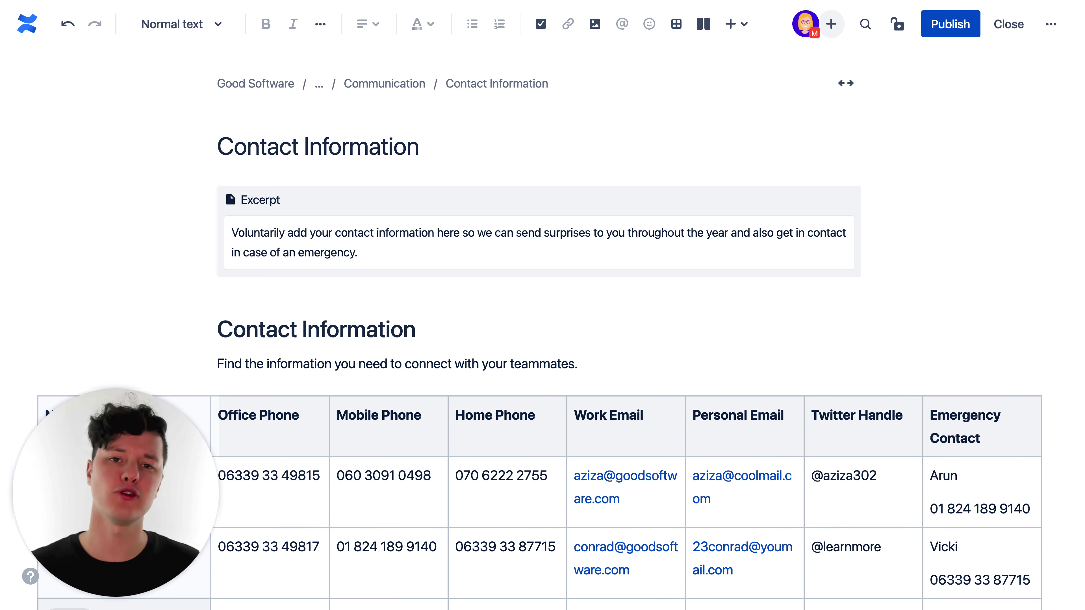
Make the Vegan and Keto dietary entries bold.
scroll(1059, 306, "down", 20)
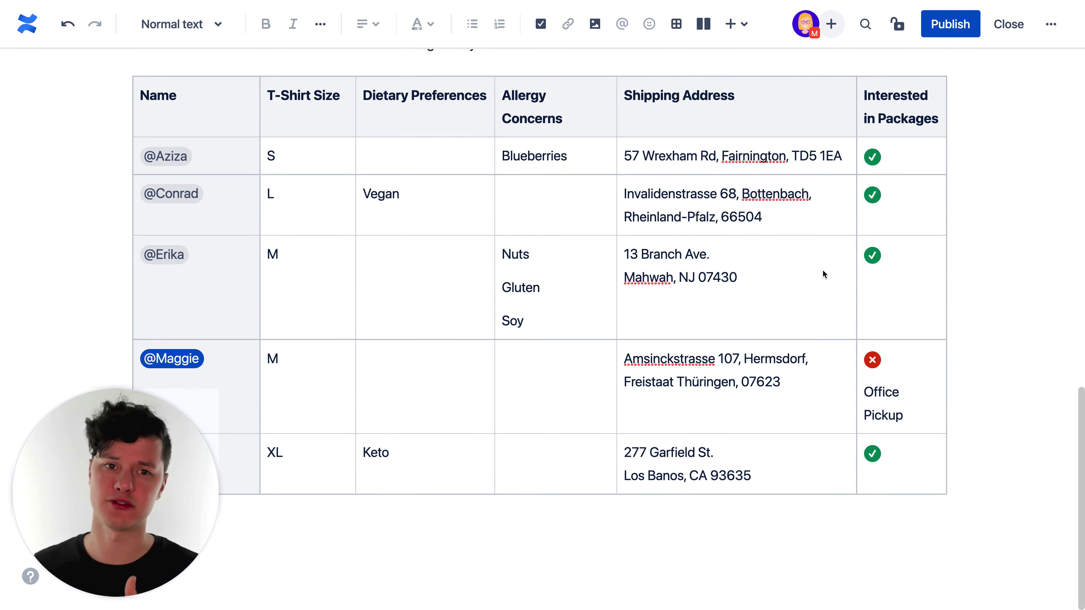
double_click(376, 195)
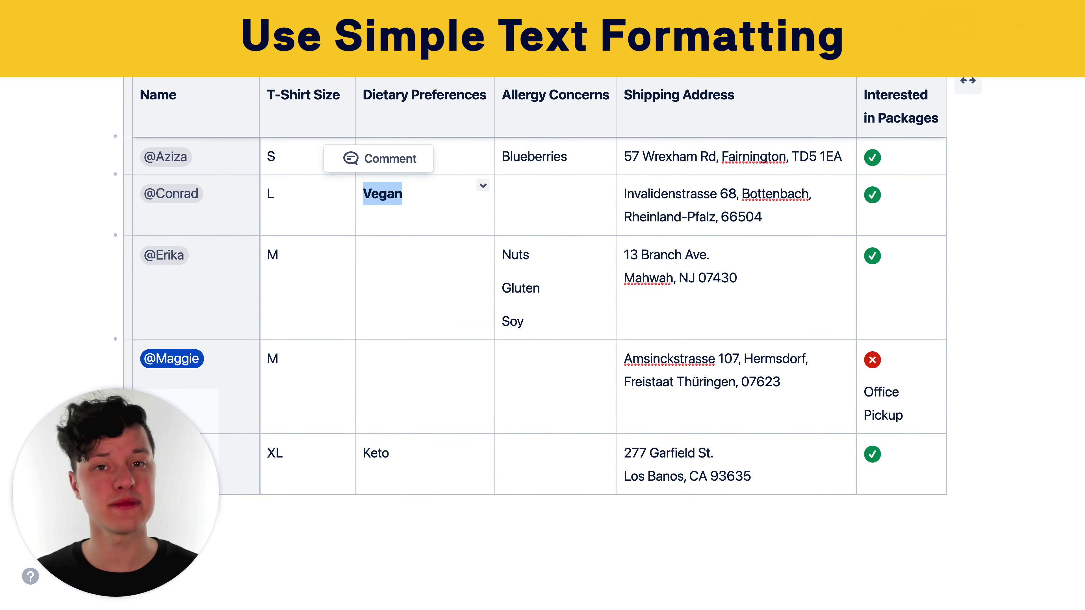
double_click(376, 453)
key("ctrl+b")
Turn the Blueberries and Nuts, Gluten, Soy allergy entries into bulleted lists.
double_click(534, 156)
key("ctrl+shift+8")
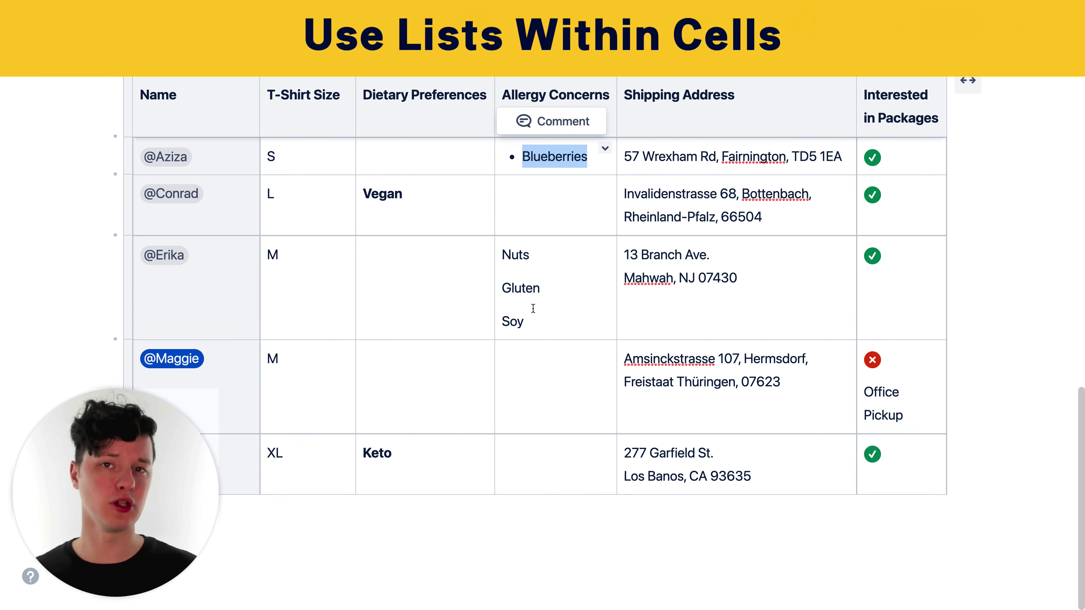
left_click_drag(533, 308, 500, 252)
key("ctrl+shift+8")
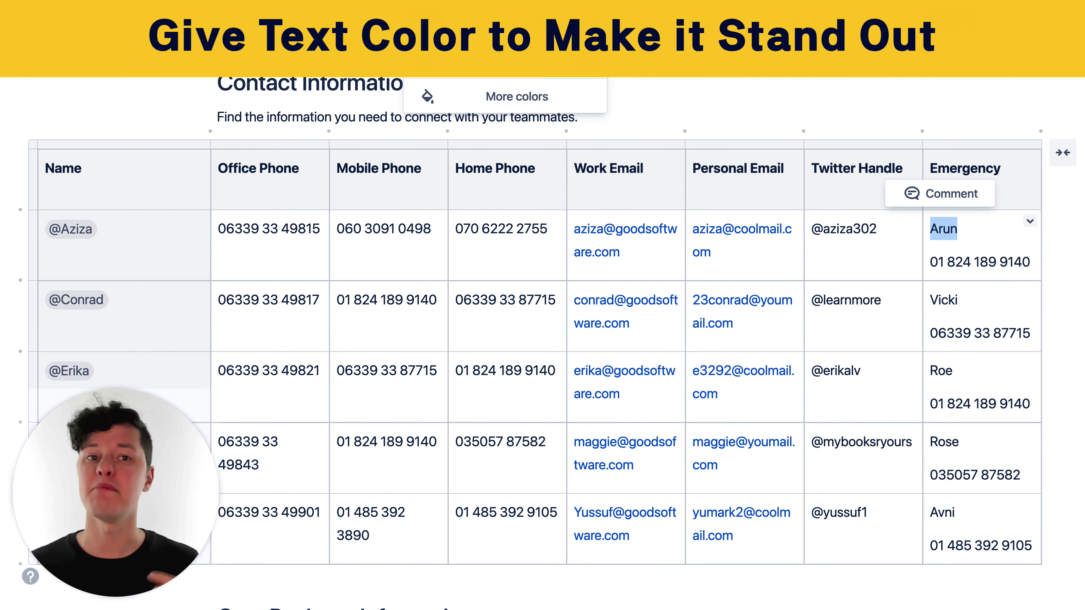
Colour the emergency contacts' names red.
double_click(943, 300)
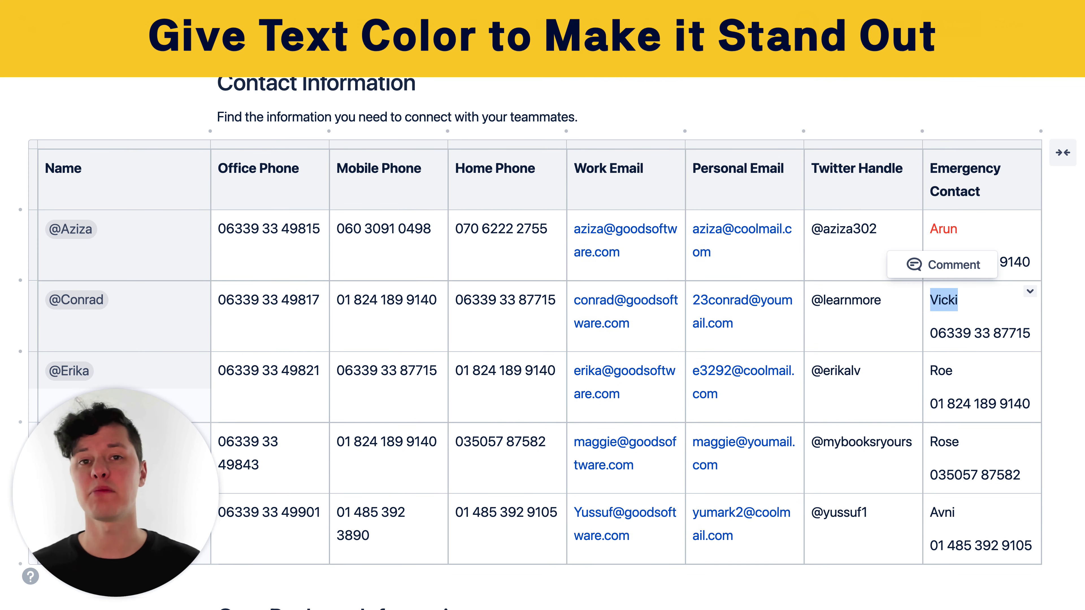
double_click(942, 371)
double_click(944, 442)
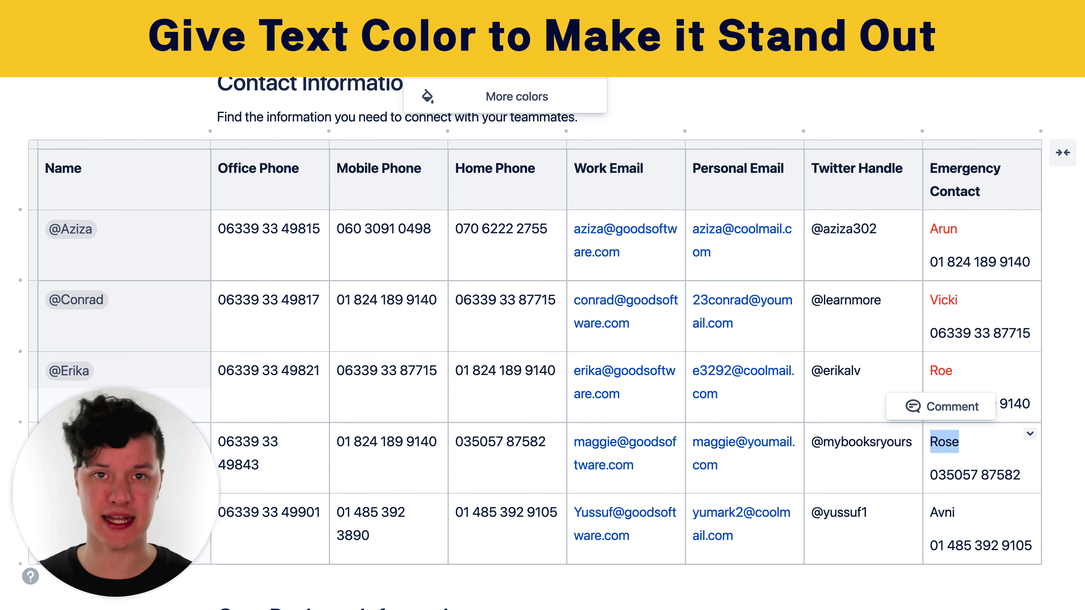
left_click(417, 24)
double_click(941, 512)
left_click(416, 24)
Insert a warning panel reading Not Local in the third contact's phone cell.
left_click(1031, 404)
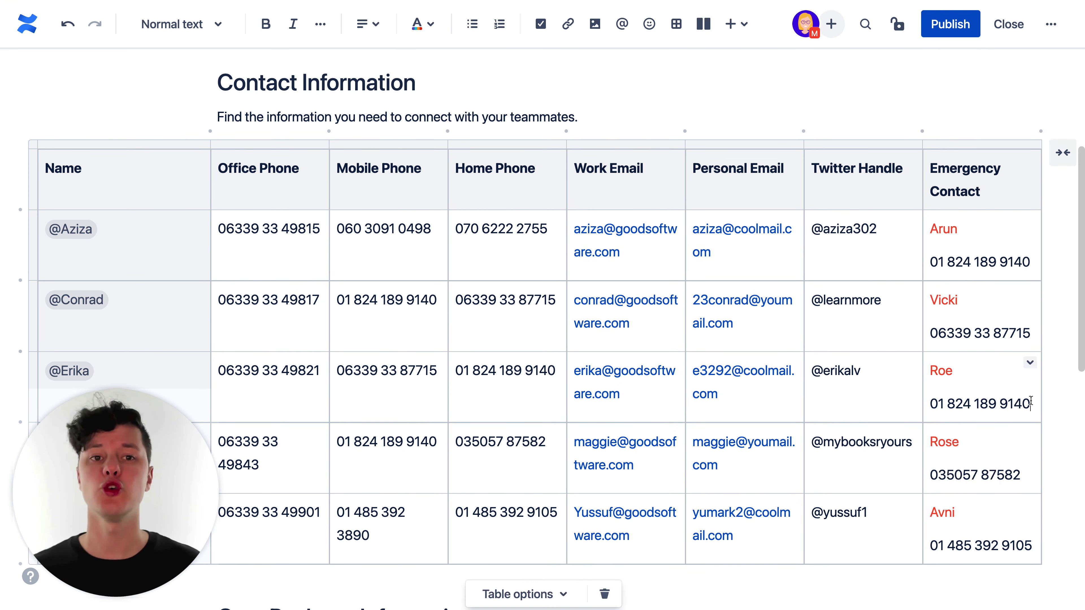
key("Return")
type("/warn")
key("Return")
type("Not Local")
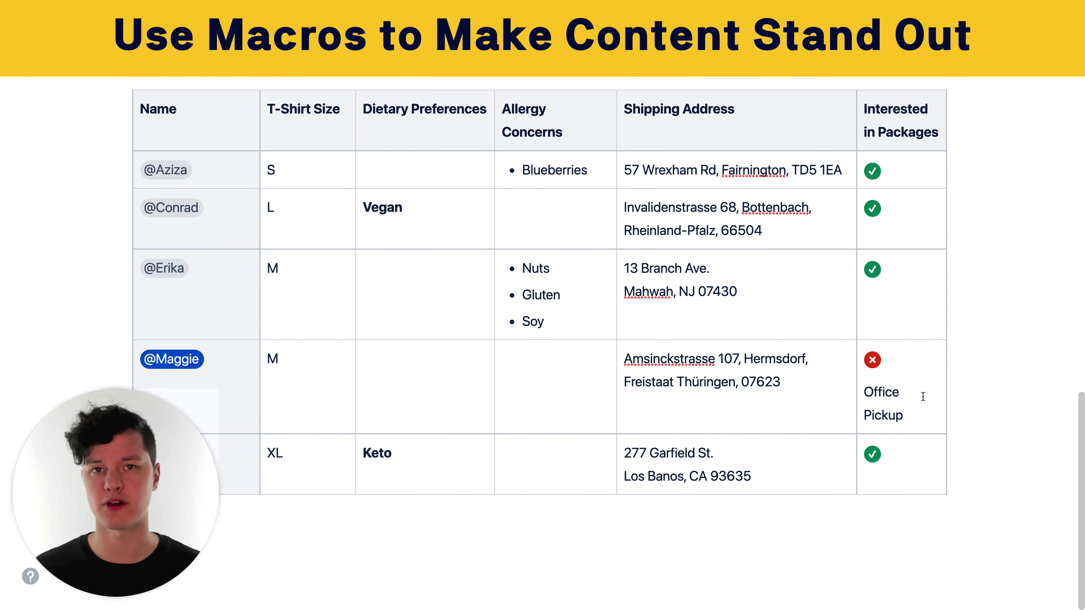
Wrap the Office Pickup note in an info panel and widen the Interested in Packages column.
left_click_drag(863, 387, 903, 416)
type("/info")
key("Return")
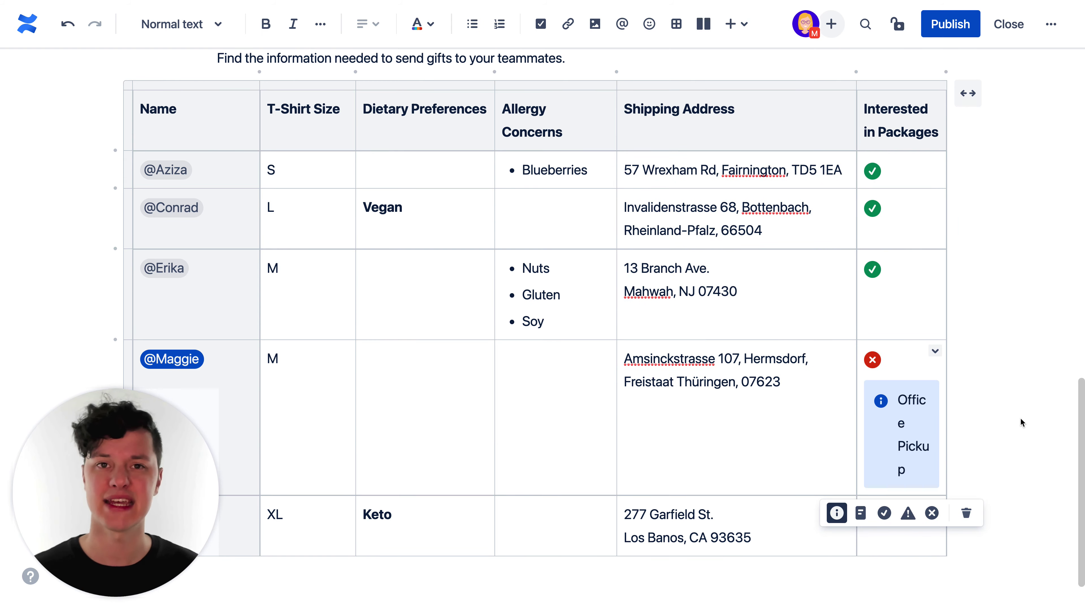
left_click_drag(856, 120, 803, 120)
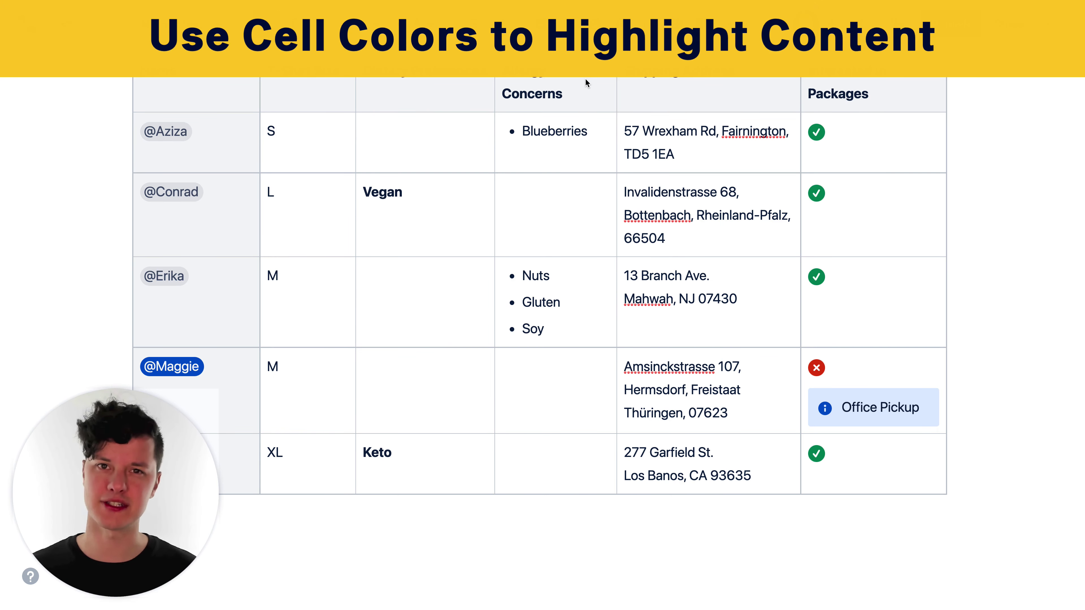
double_click(584, 85)
Give the Allergy Concerns header cell a red background.
left_click(605, 87)
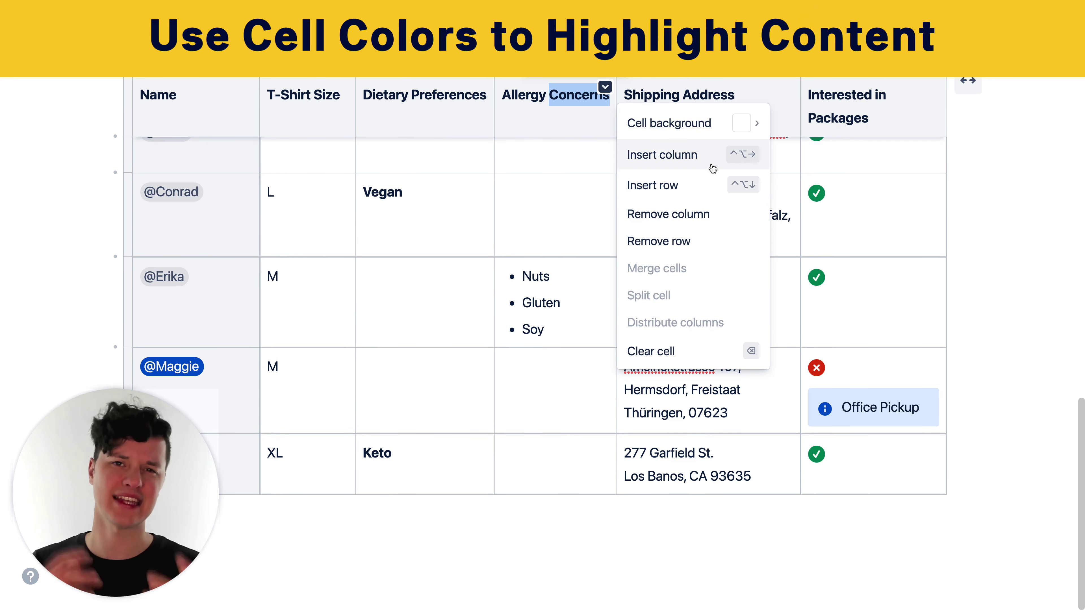
mouse_move(732, 129)
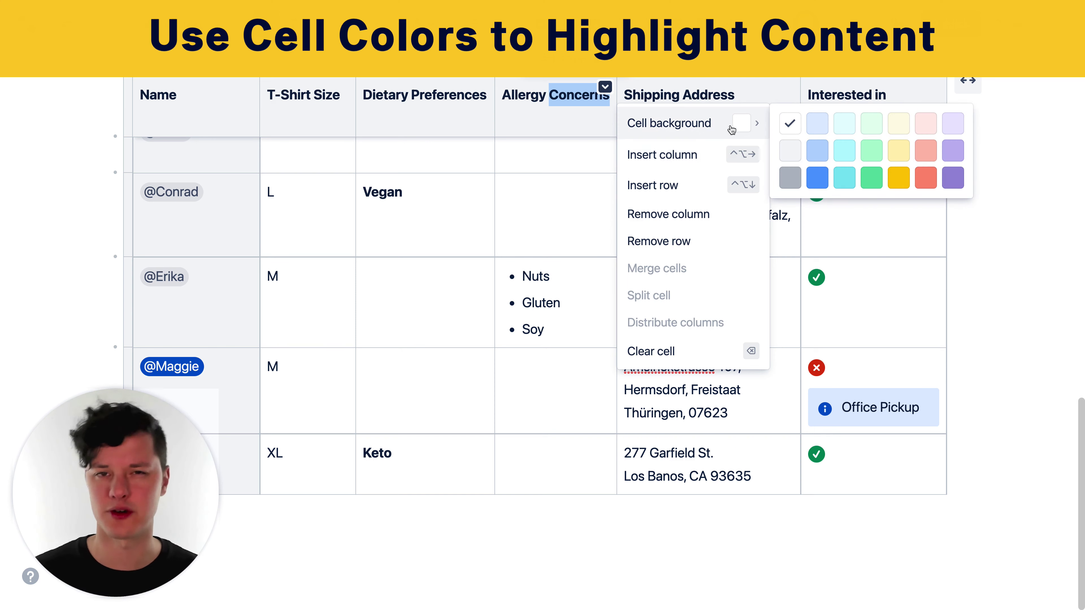
left_click(931, 159)
scroll(571, 261, "up", 3)
Shade the Blueberries and Nuts, Gluten, Soy cells light red.
left_click(567, 261)
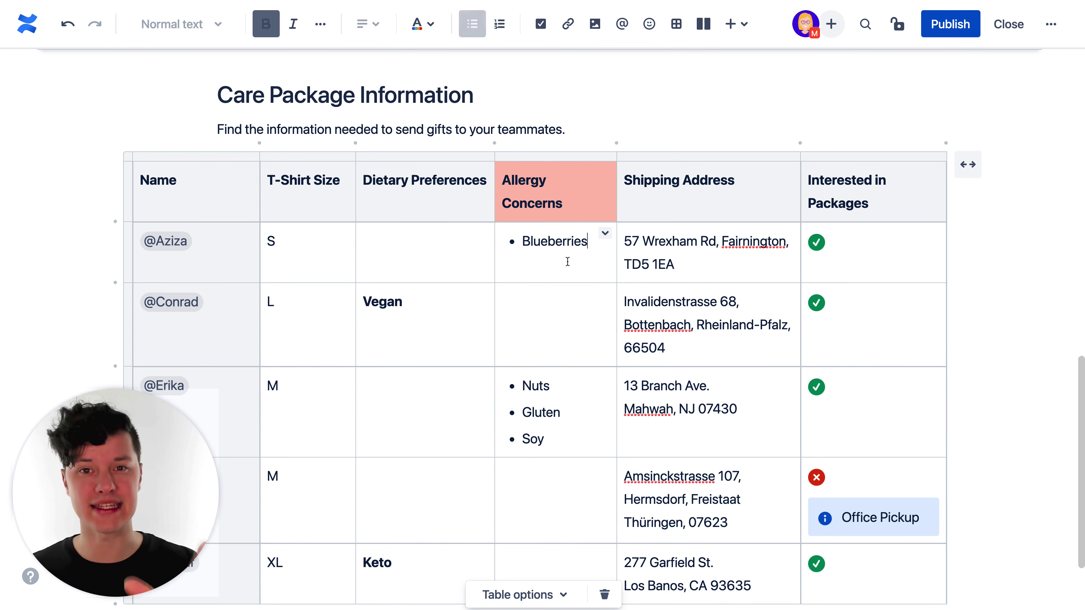
left_click(605, 233)
mouse_move(684, 171)
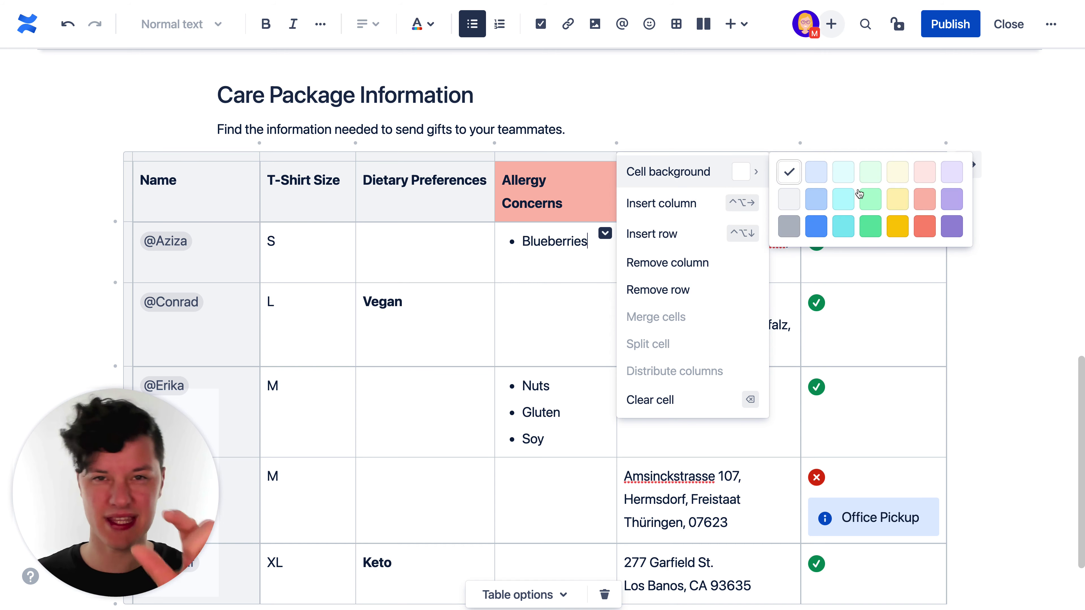
left_click(924, 171)
left_click(571, 390)
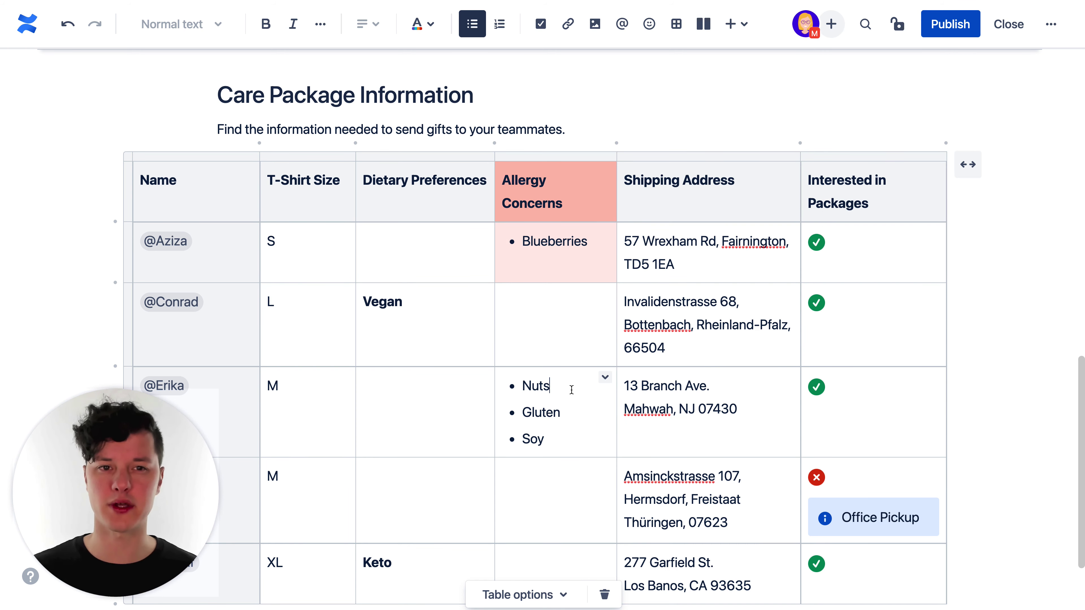
left_click(603, 379)
mouse_move(734, 382)
left_click(933, 384)
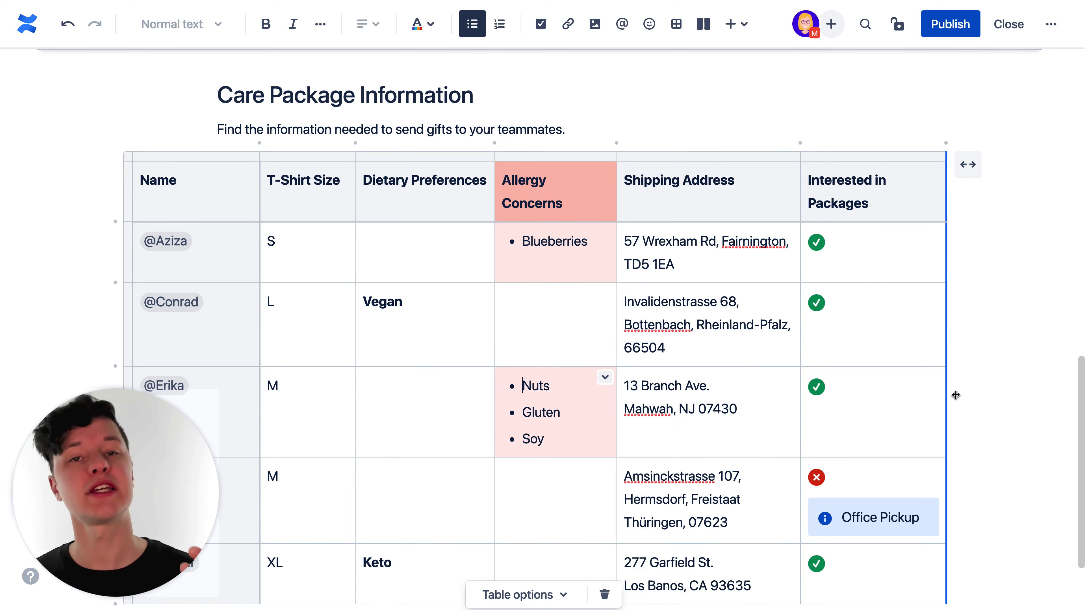
scroll(970, 402, "down", 3)
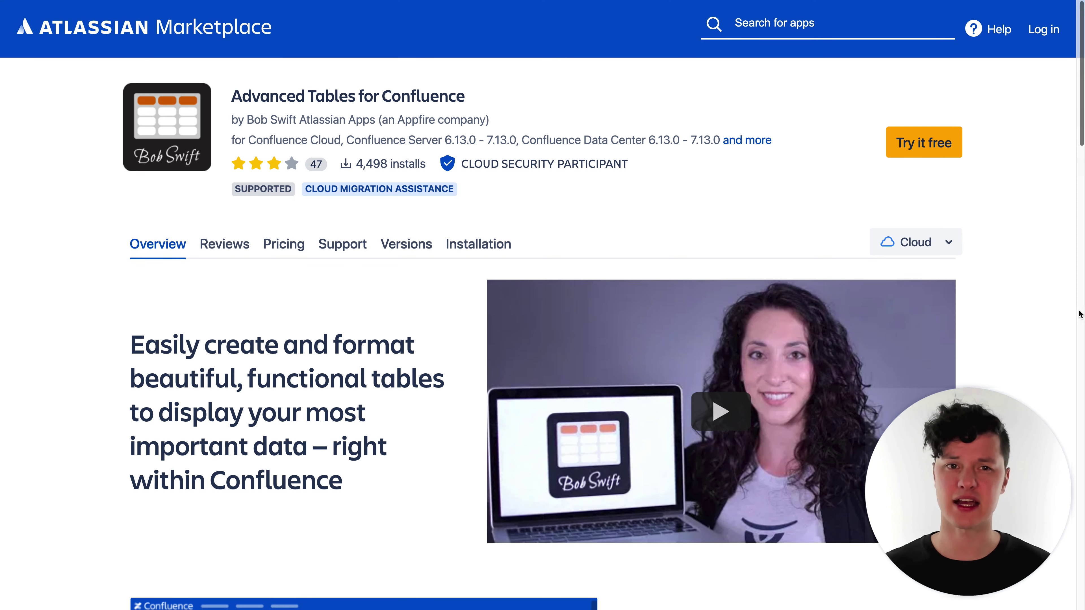
scroll(1079, 314, "down", 3)
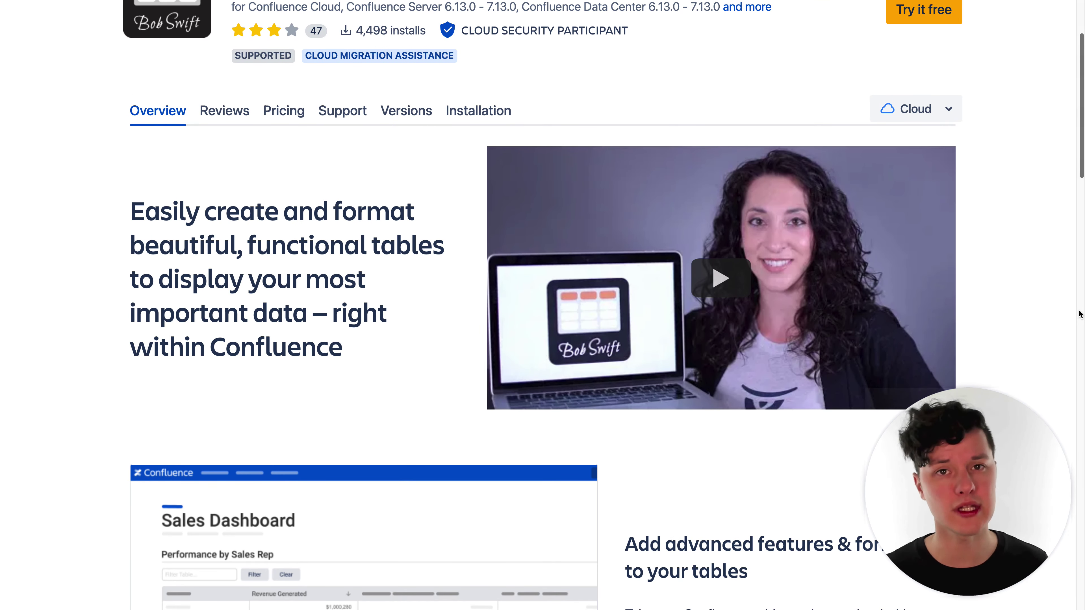
scroll(1079, 314, "down", 4)
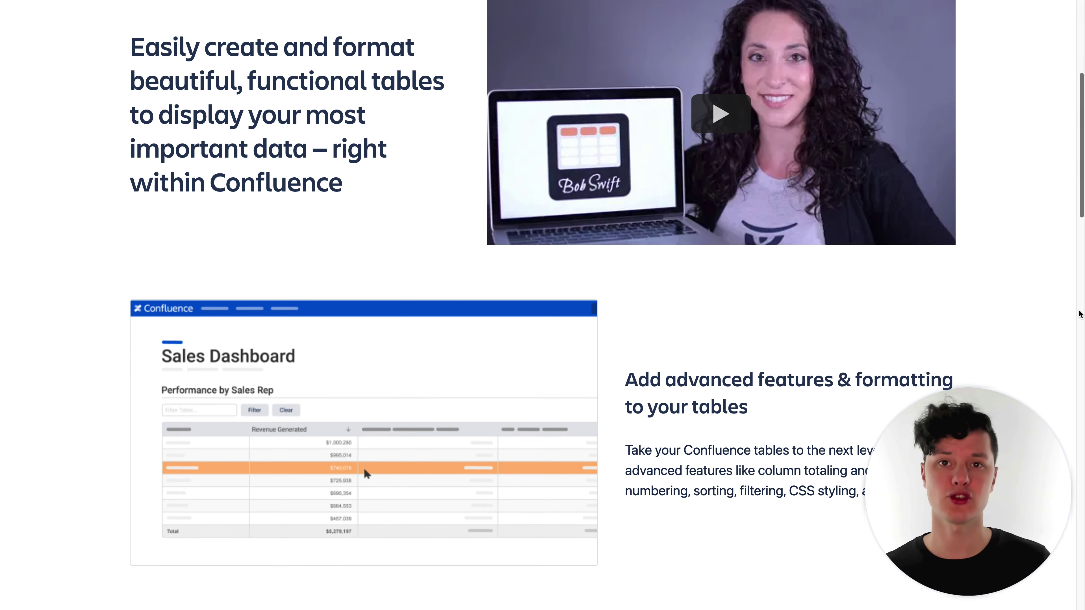
scroll(1080, 315, "down", 5)
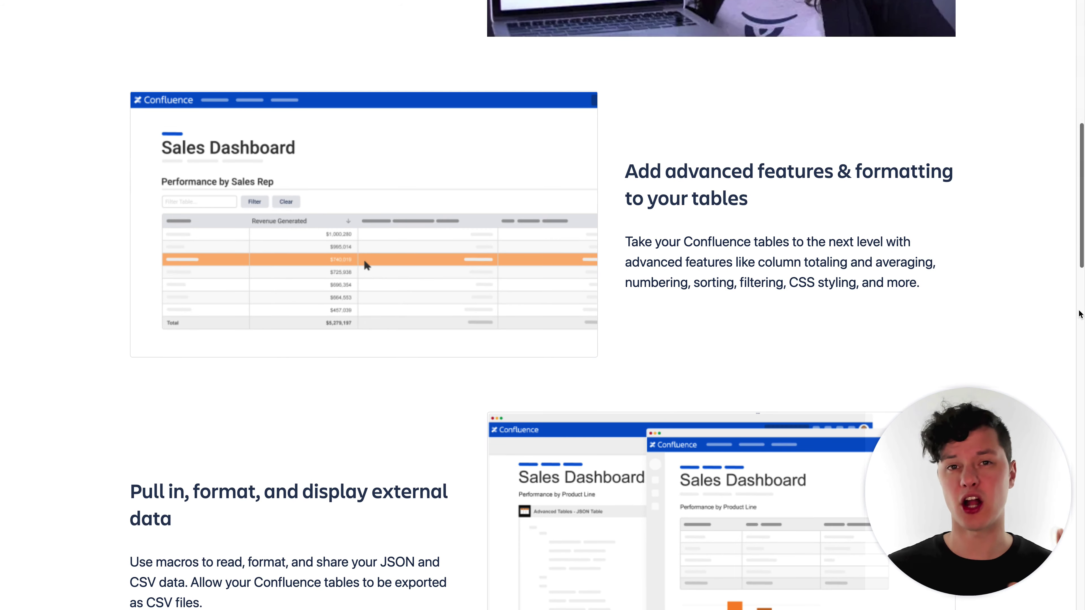
scroll(1079, 314, "down", 6)
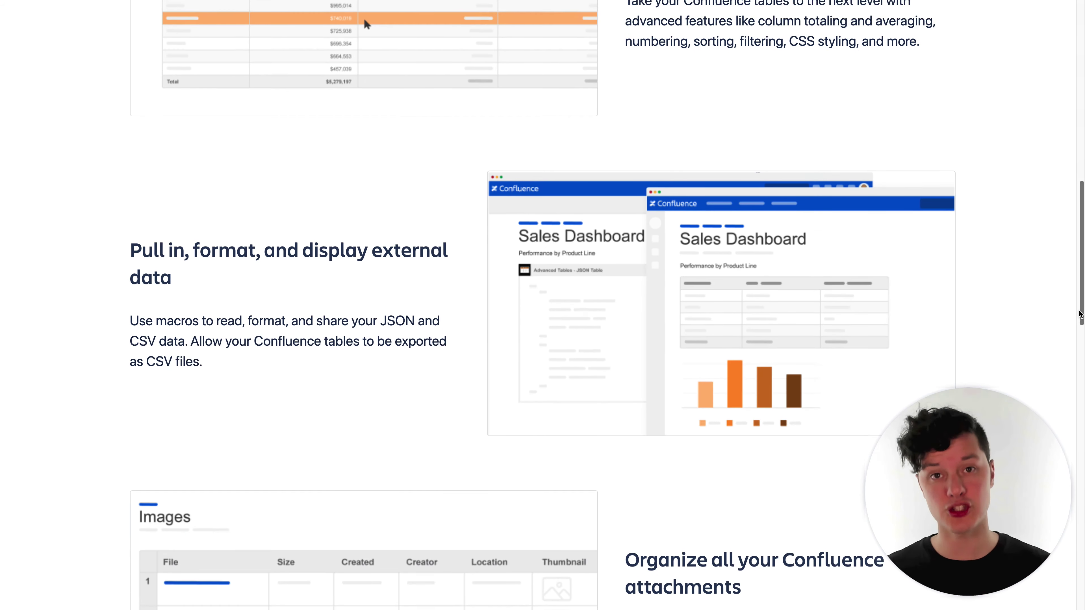
scroll(1079, 314, "down", 4)
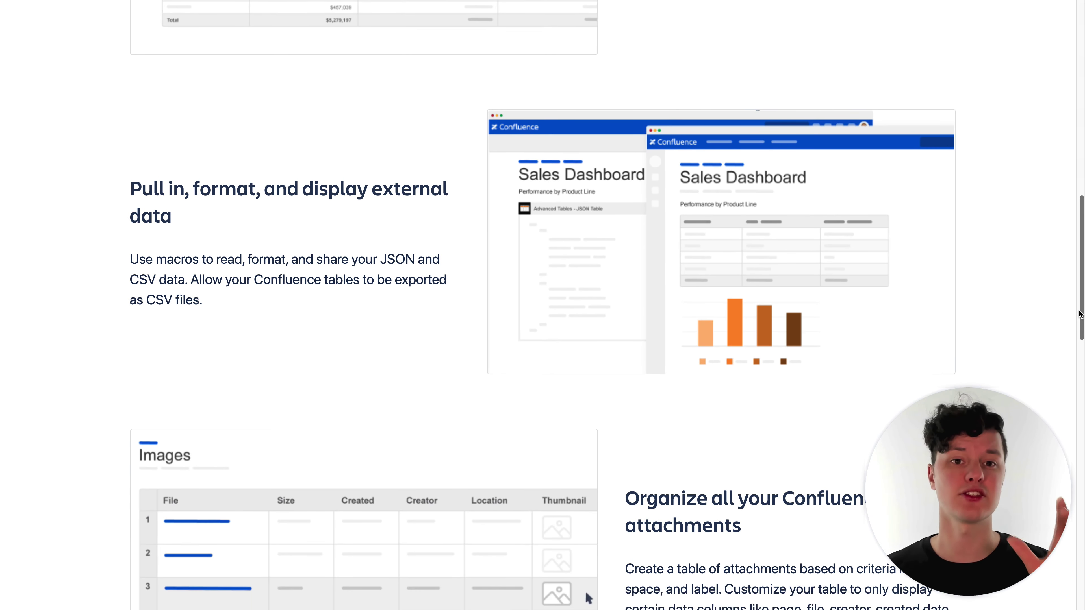